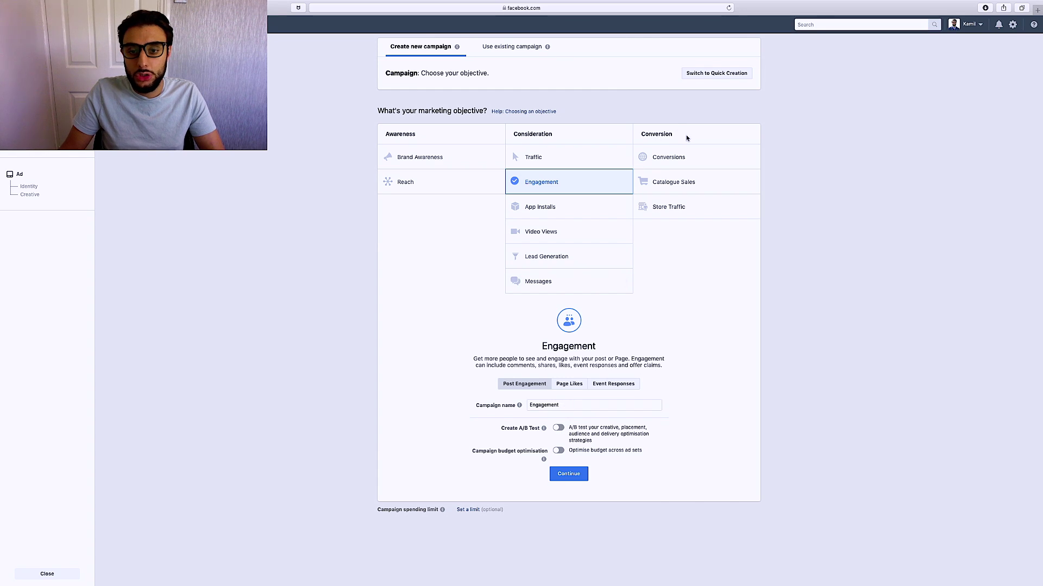
Choose Conversions as the marketing objective and name the campaign "neon nails CBO"
left_click(672, 161)
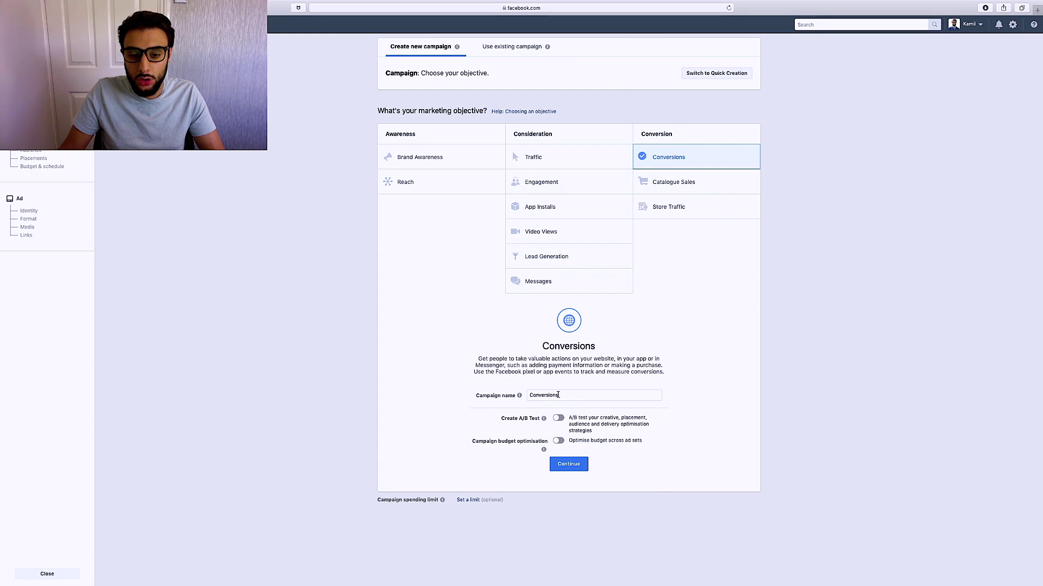
left_click(577, 400)
double_click(577, 401)
key("BackSpace")
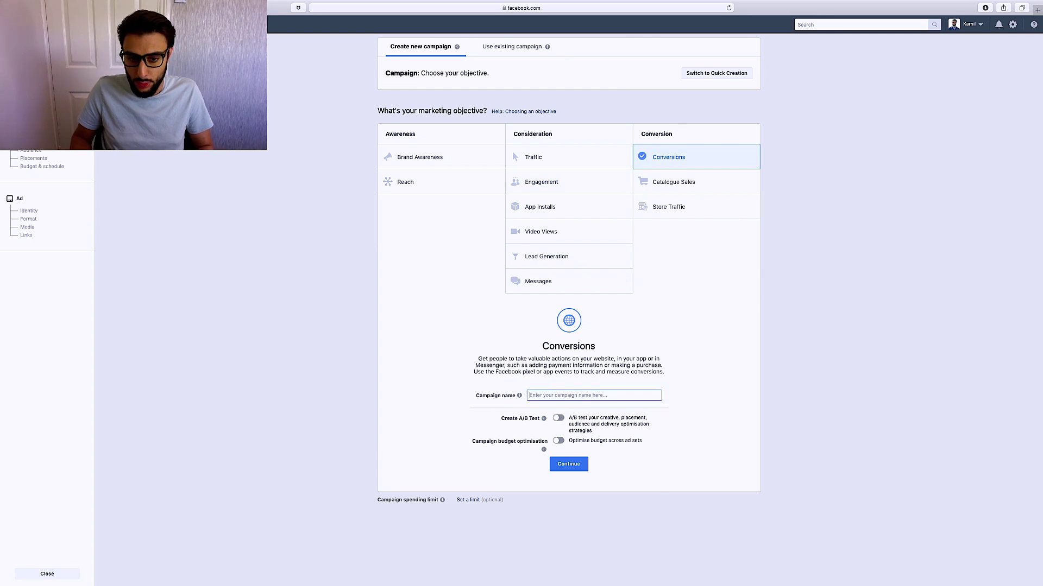
type("neon ")
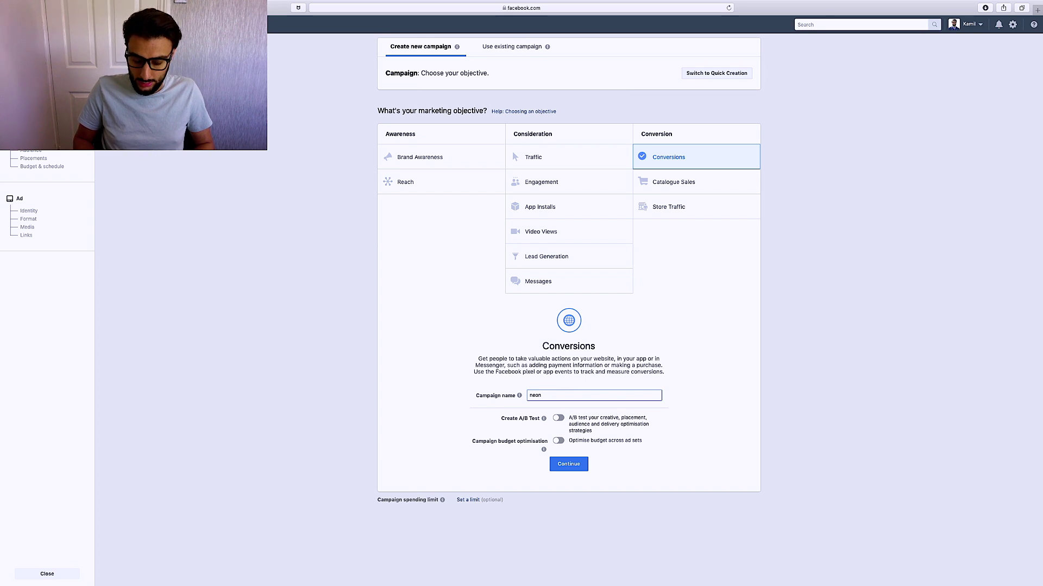
type("nau")
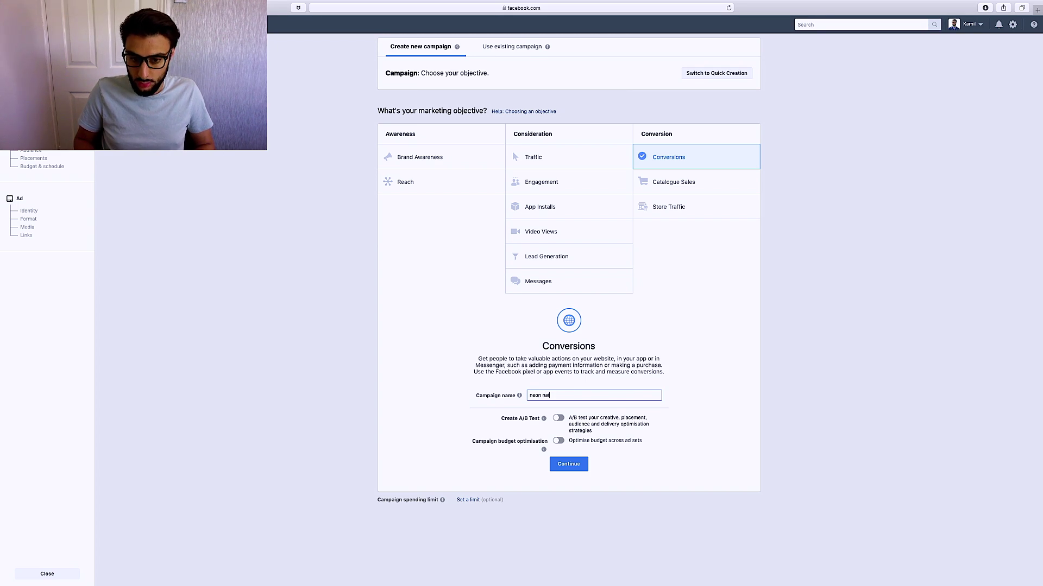
type("ls CBO")
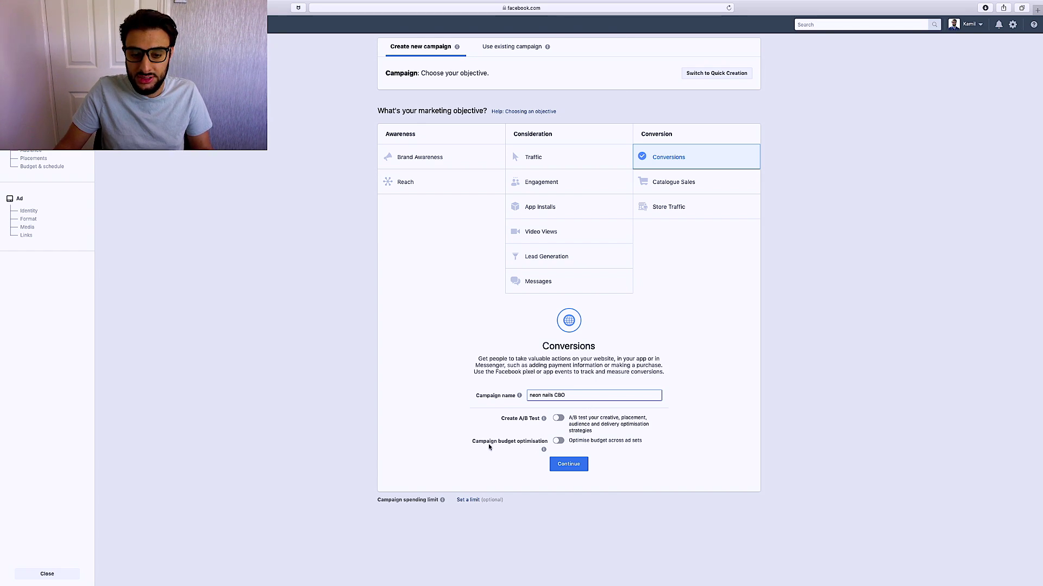
Turn on campaign budget optimisation, keep the £100.00 daily budget with the lowest cost bid strategy, and continue to the ad set setup
left_click(558, 441)
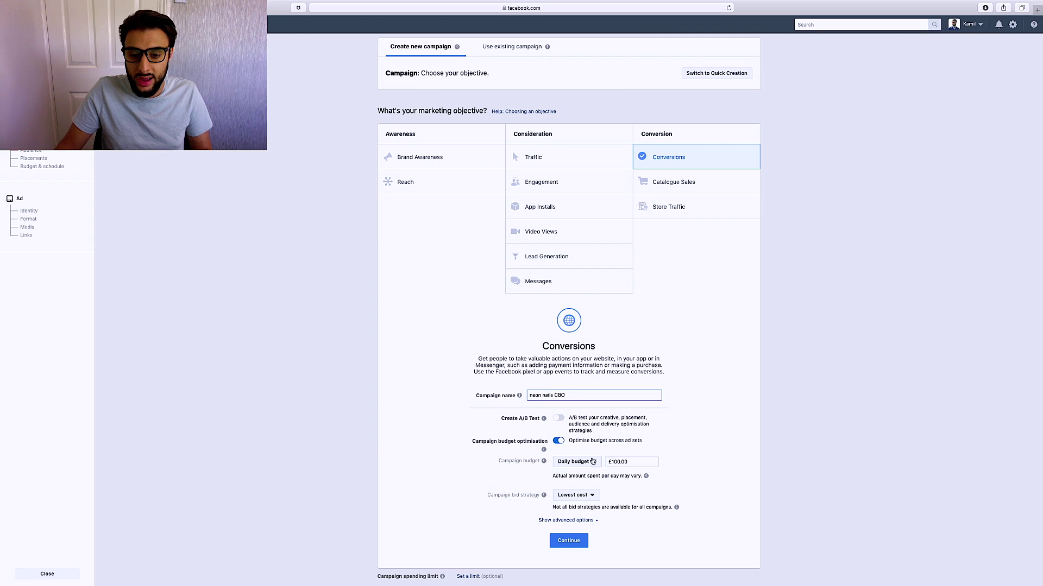
mouse_move(646, 475)
scroll(649, 478, "down", 1)
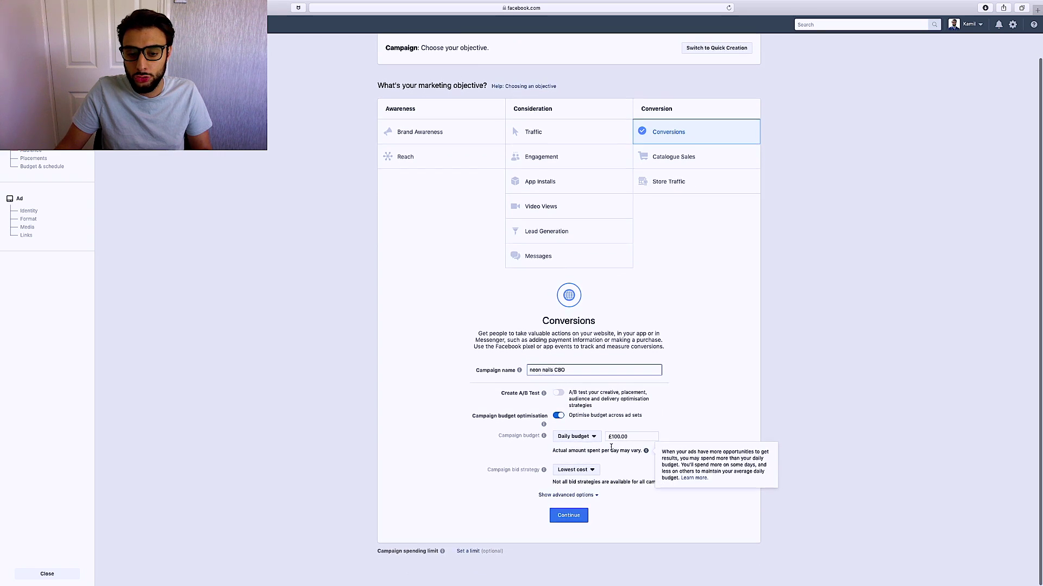
scroll(638, 459, "up", 1)
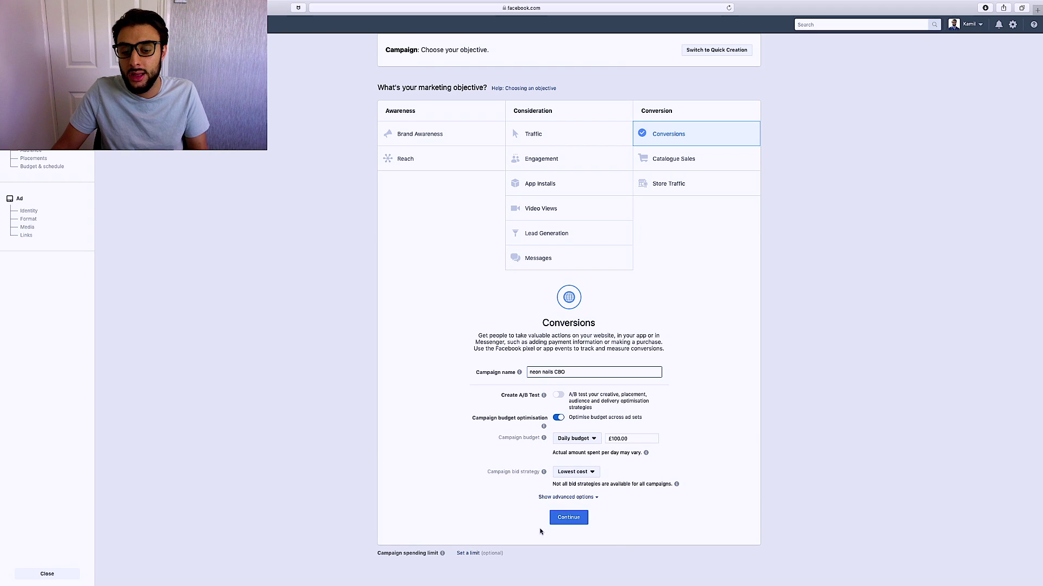
left_click(560, 518)
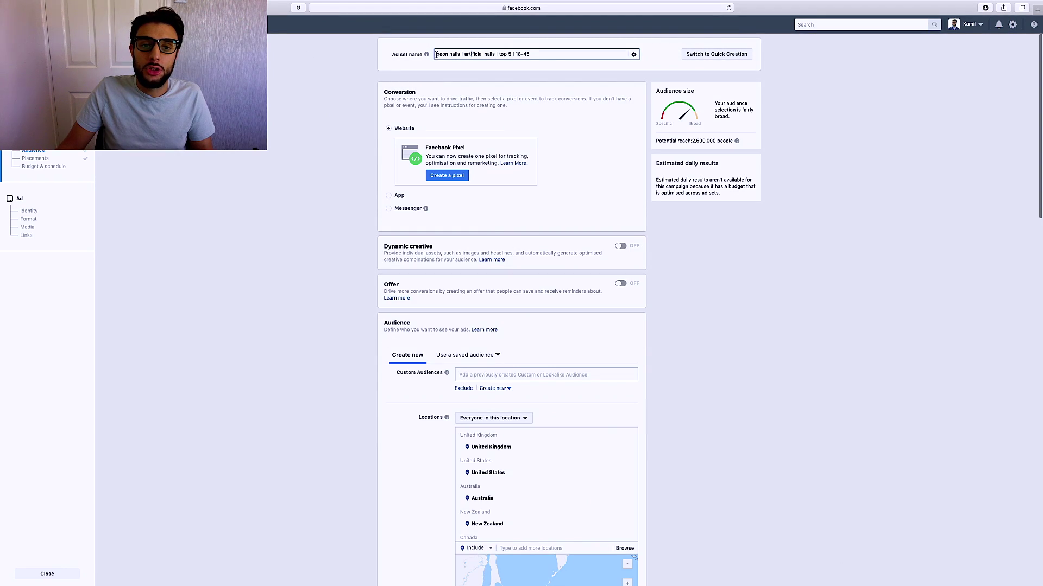
Examine each part of the ad set name: product, interest, country group and age range
left_click_drag(436, 55, 447, 56)
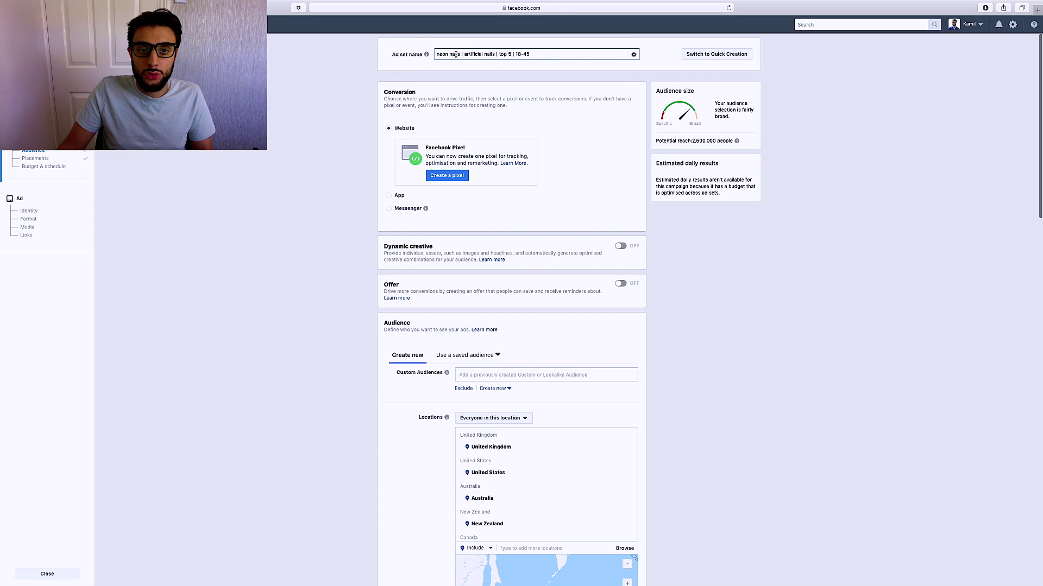
mouse_move(427, 52)
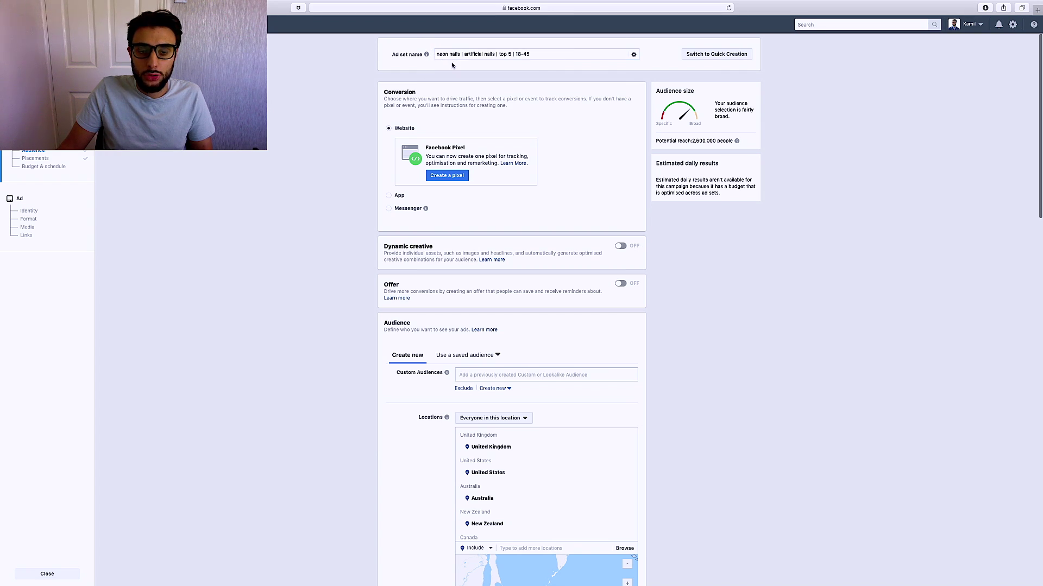
left_click_drag(464, 54, 437, 54)
left_click(486, 55)
left_click(517, 54)
left_click(529, 54)
left_click(562, 63)
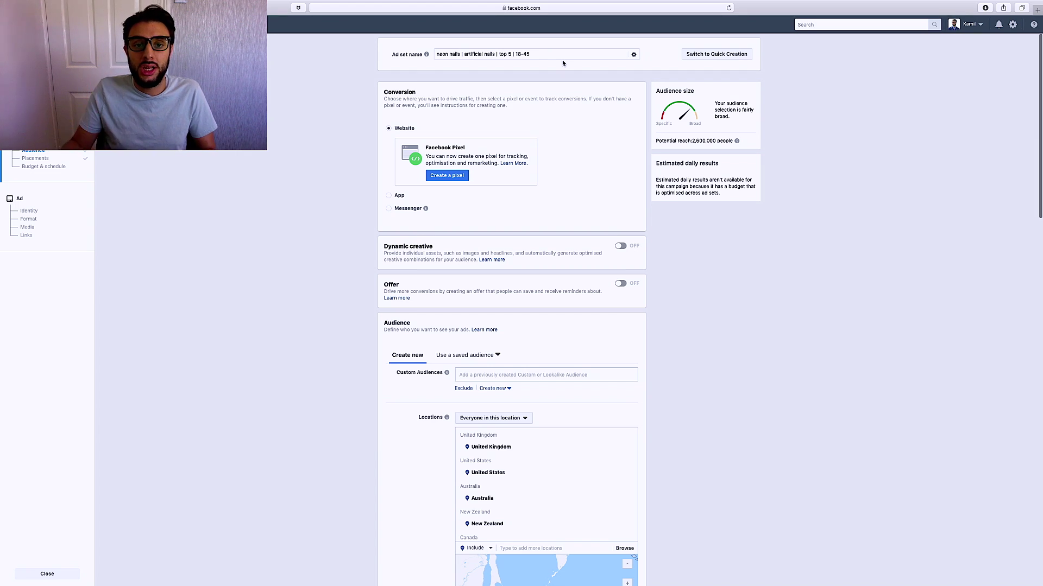
left_click(535, 54)
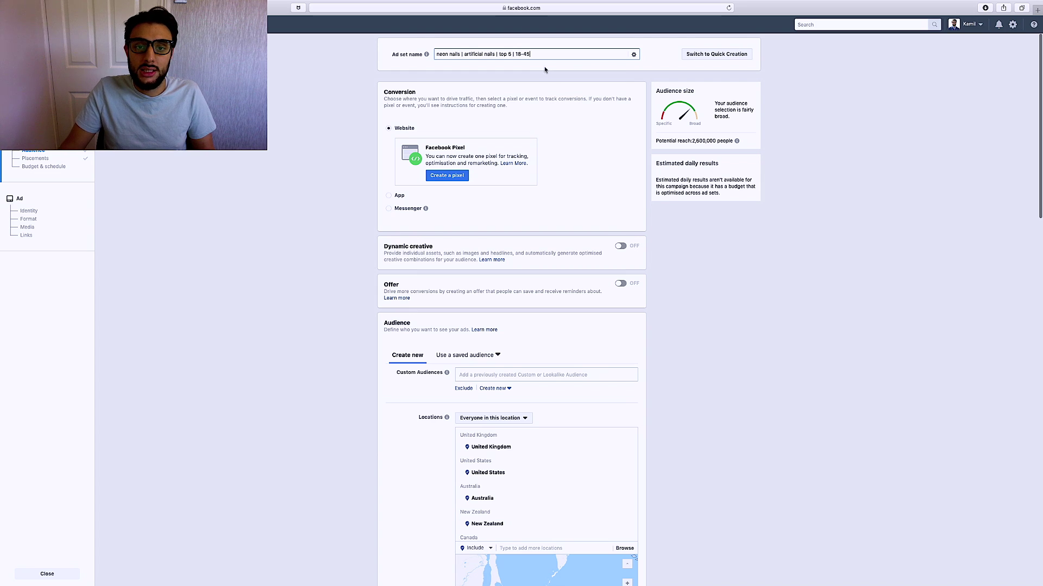
triple_click(527, 54)
key("Left")
Review the ad set's conversion options and its audience locations, age, gender, language and detailed targeting settings
scroll(575, 250, "down", 3)
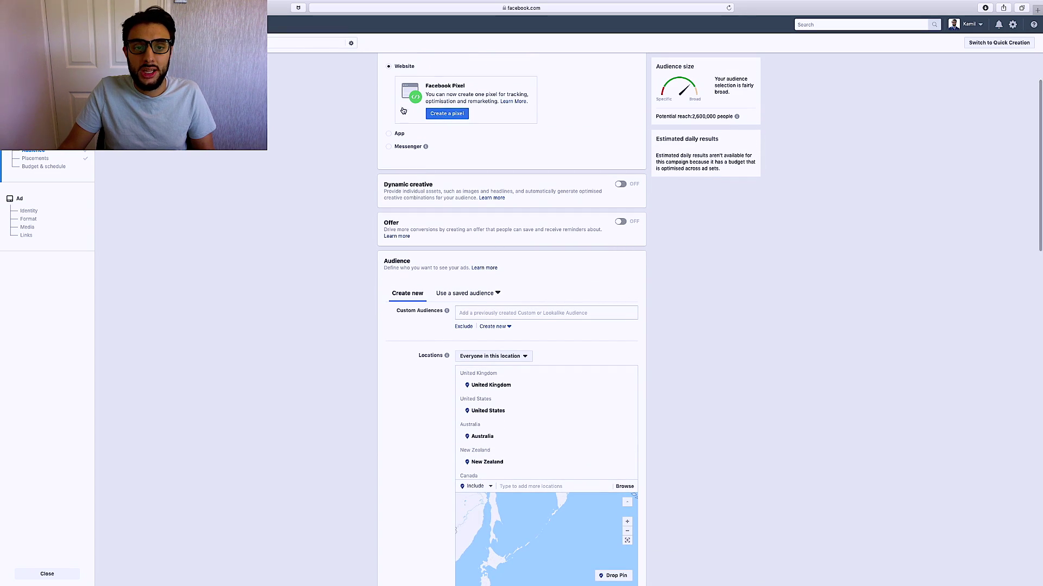
mouse_move(425, 146)
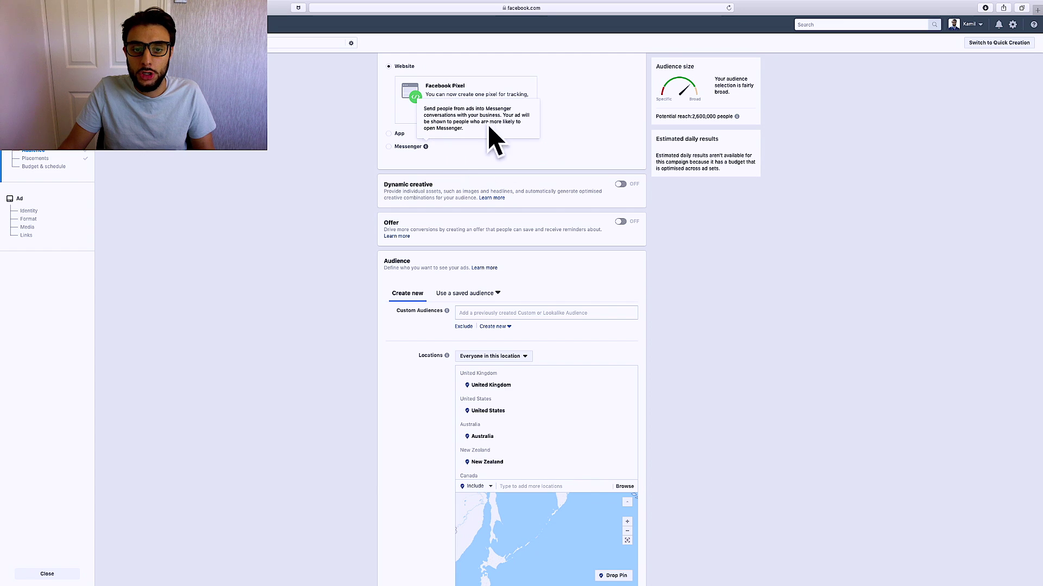
scroll(623, 246, "down", 1)
scroll(545, 223, "down", 6)
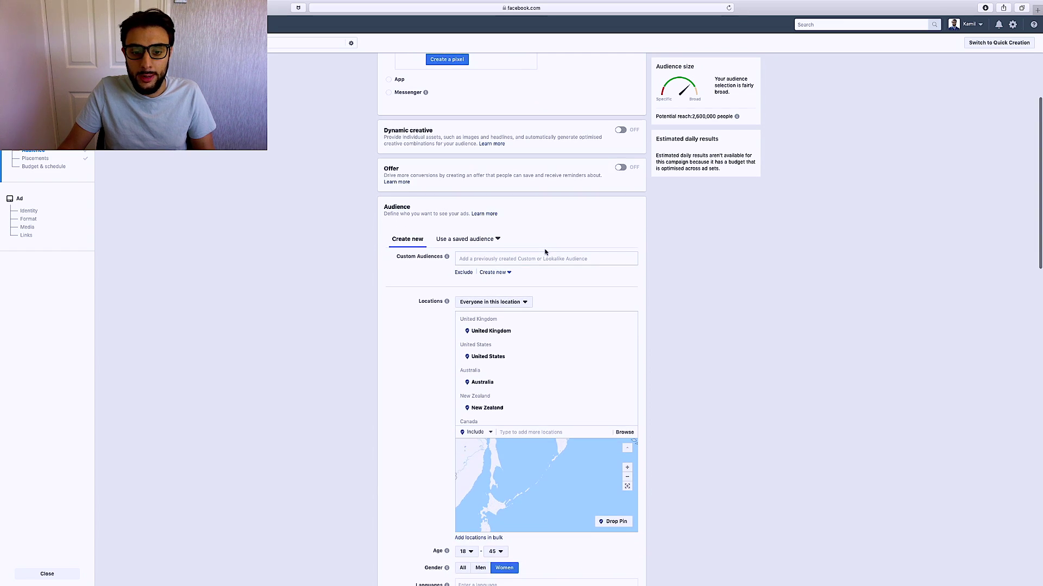
scroll(545, 251, "down", 3)
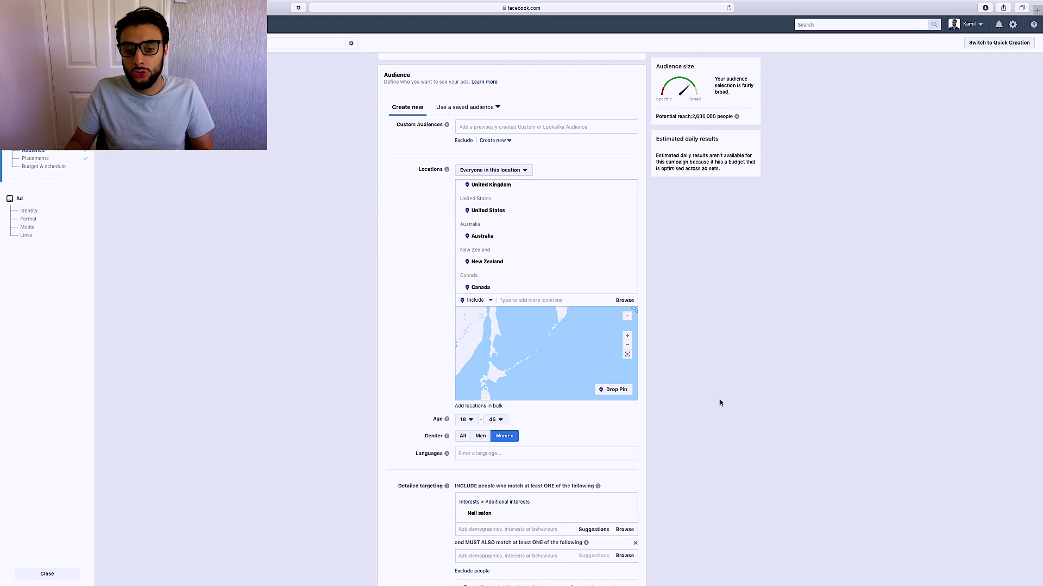
scroll(720, 402, "down", 1)
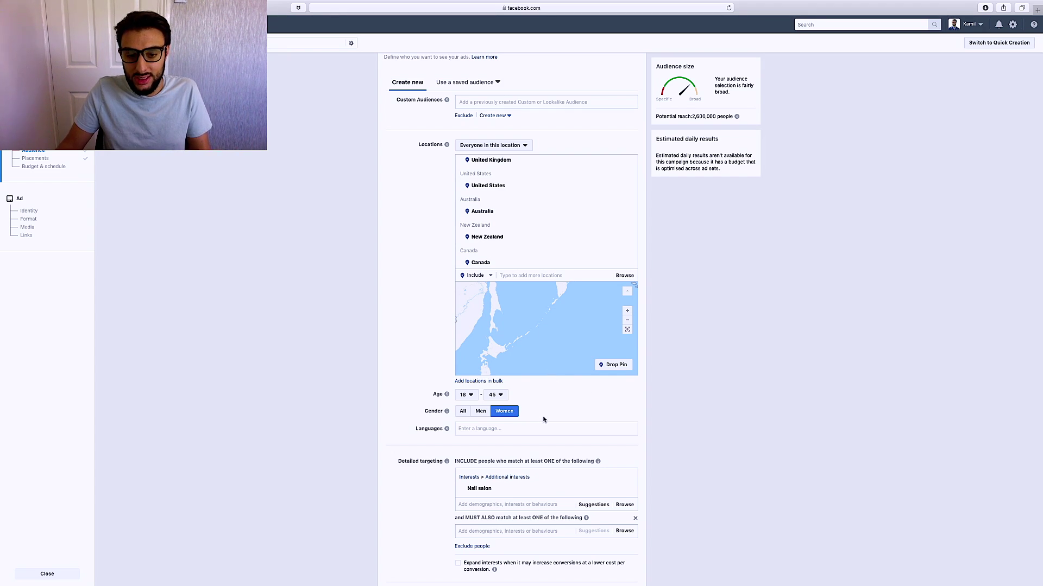
scroll(542, 417, "down", 1)
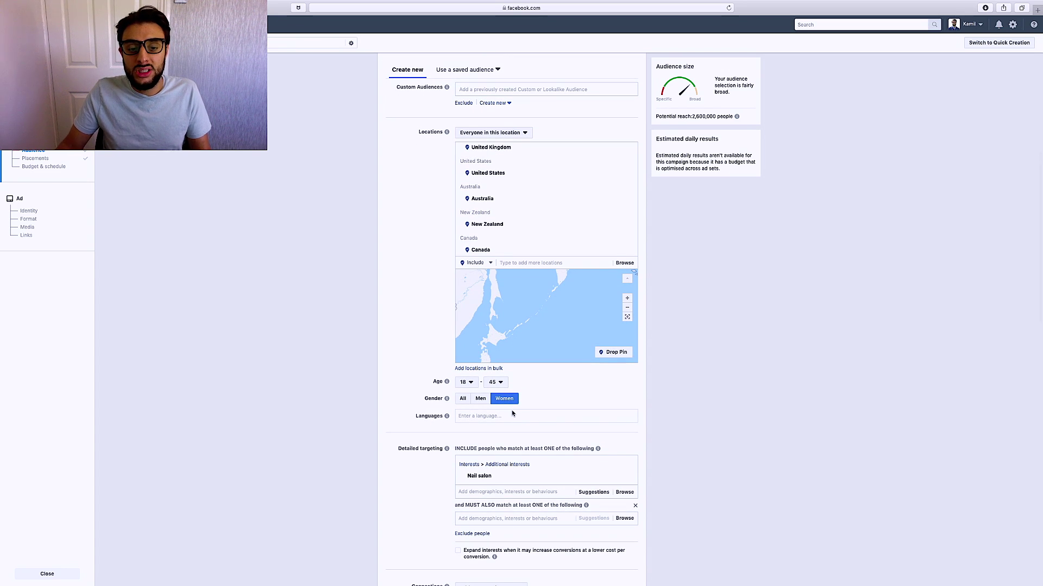
left_click(510, 415)
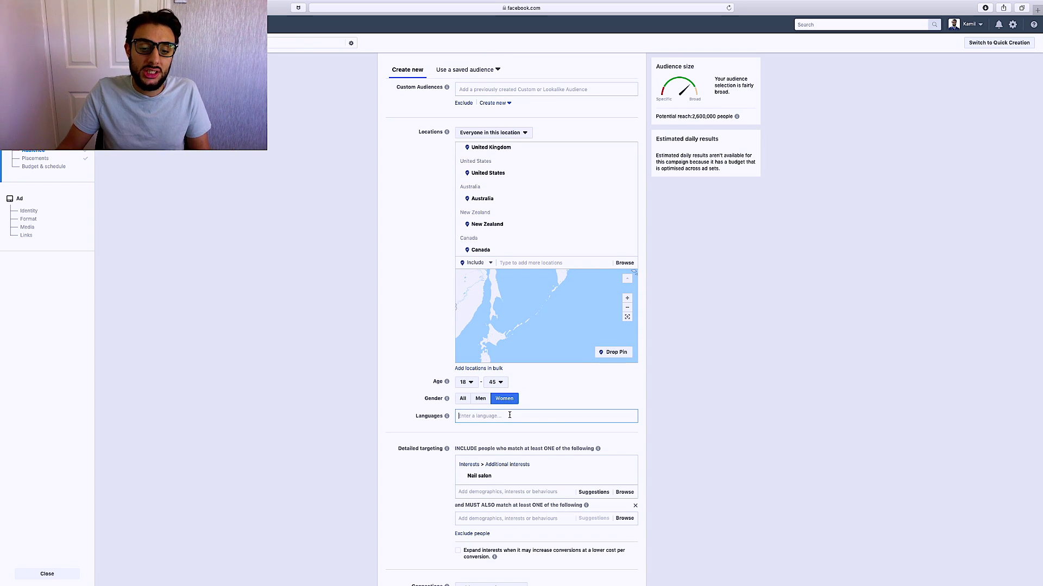
left_click(714, 437)
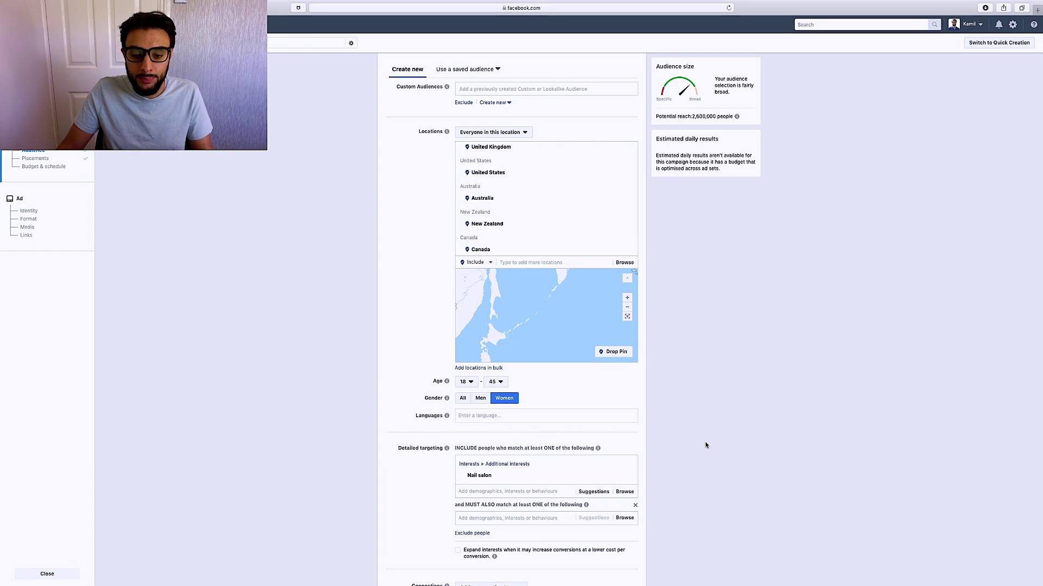
scroll(705, 442, "down", 3)
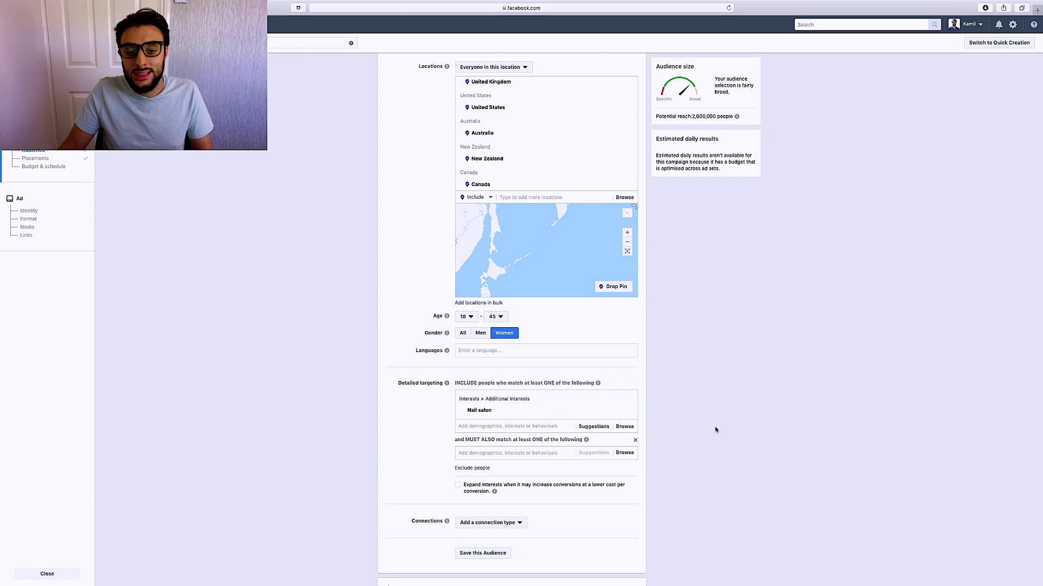
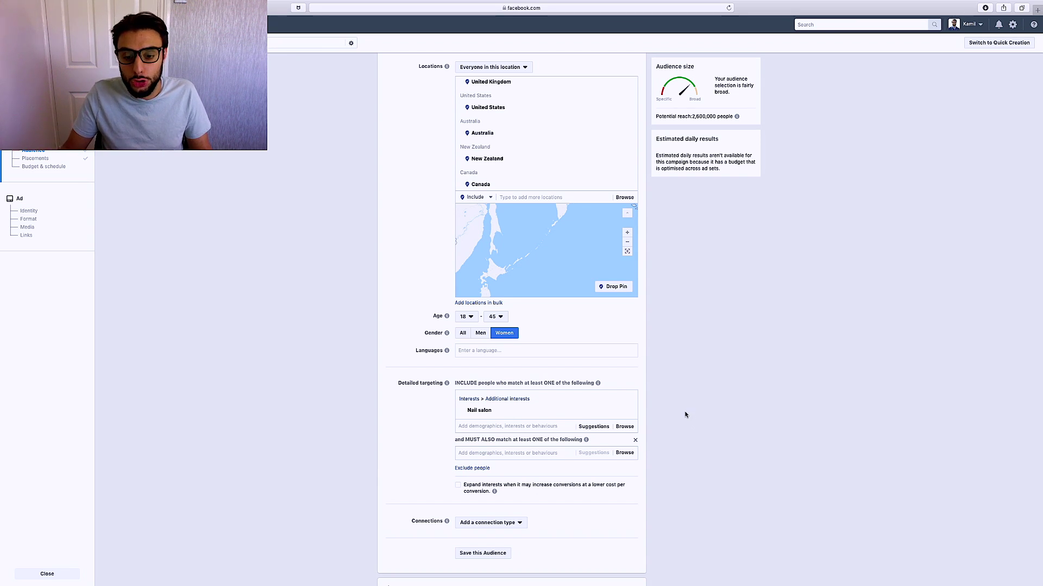
Check the suggested interests related to Nail salon in the detailed targeting, then close the suggestions
left_click(589, 426)
scroll(728, 443, "down", 2)
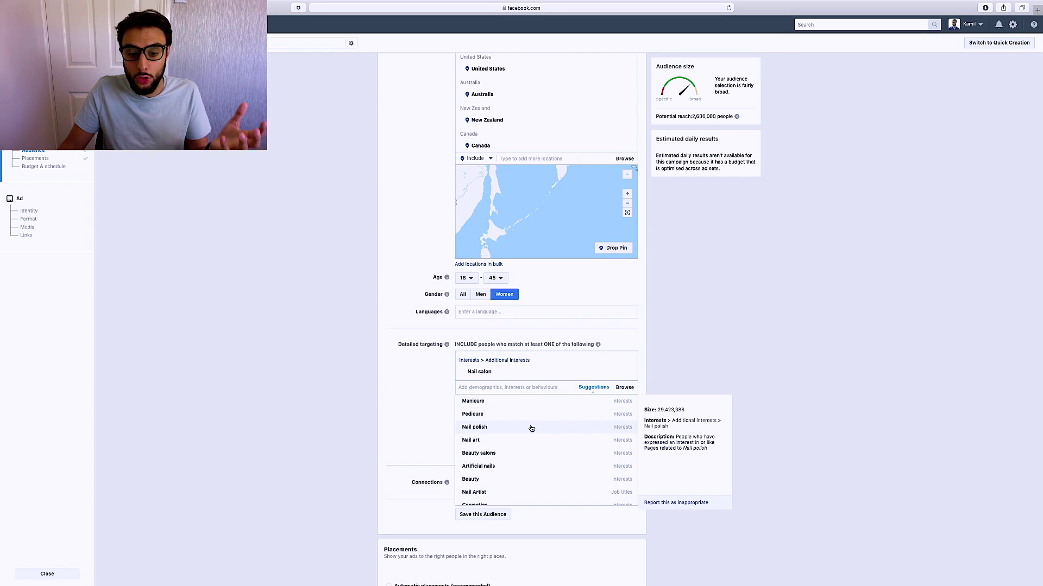
left_click(748, 383)
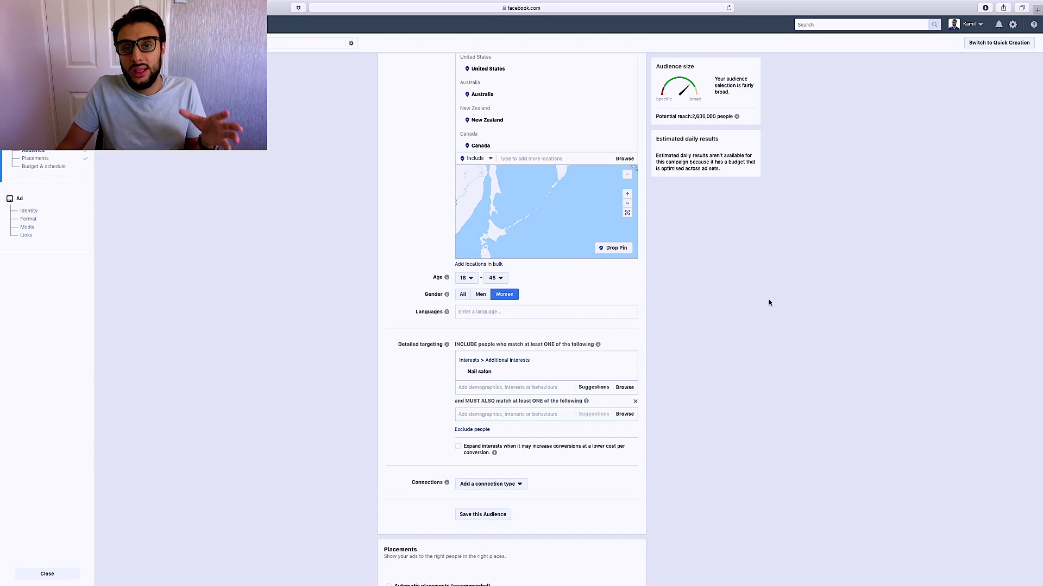
Review the ad set's manual placements, device types, selected platforms, and budget and schedule options
scroll(693, 386, "down", 2)
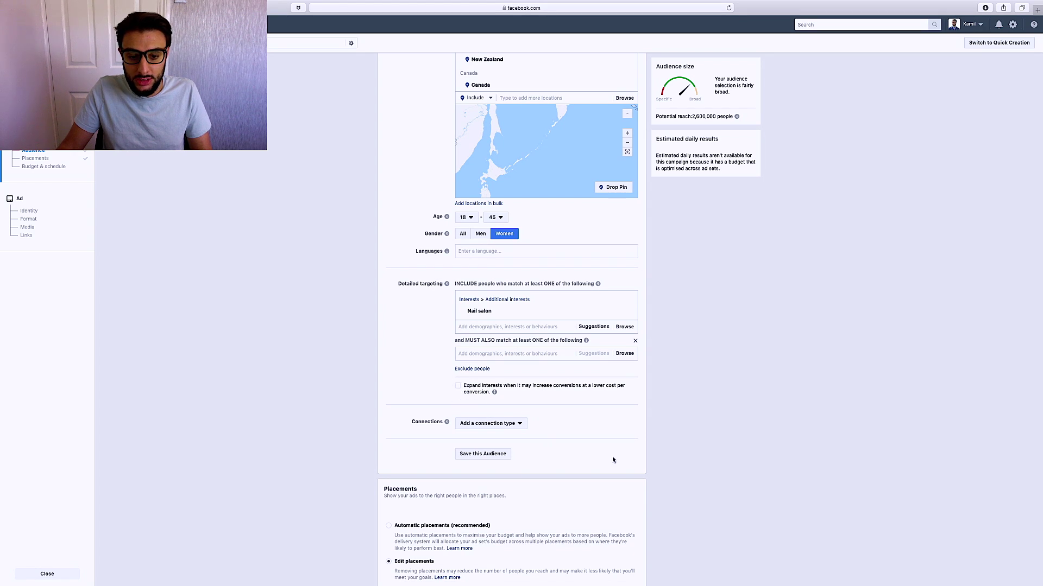
scroll(612, 458, "down", 2)
scroll(663, 461, "down", 2)
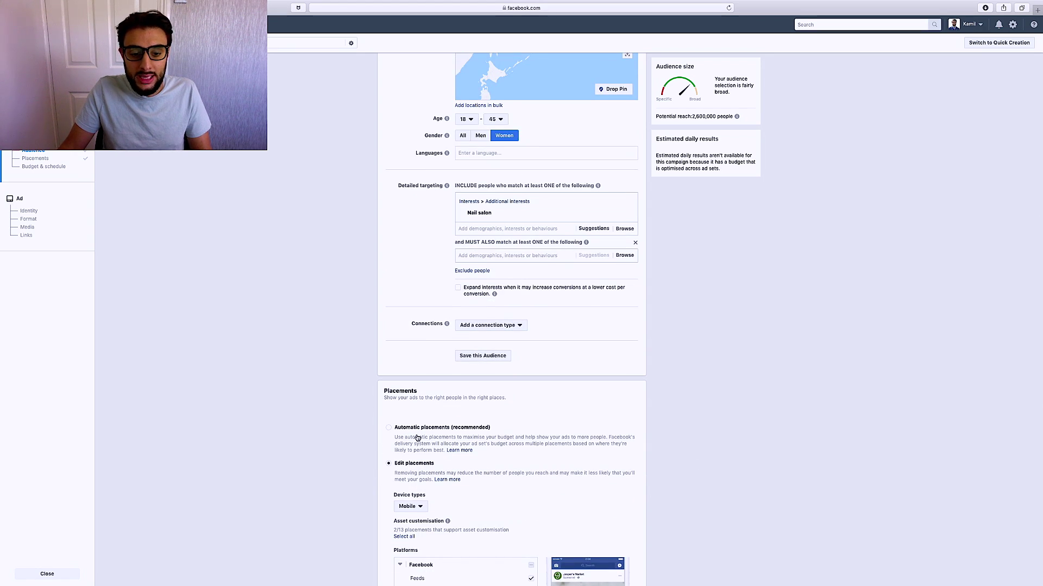
scroll(529, 431, "down", 3)
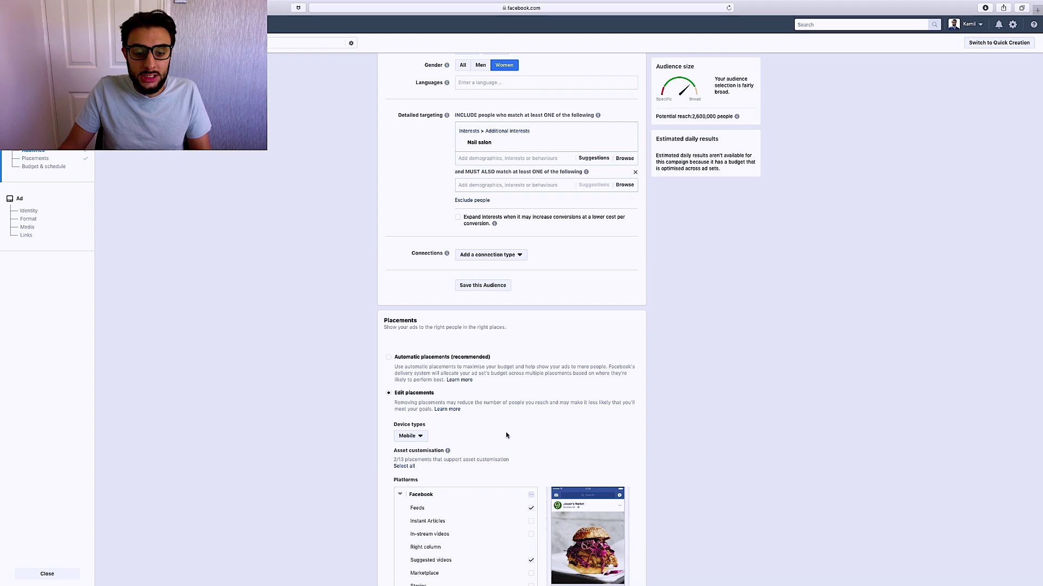
scroll(506, 433, "down", 1)
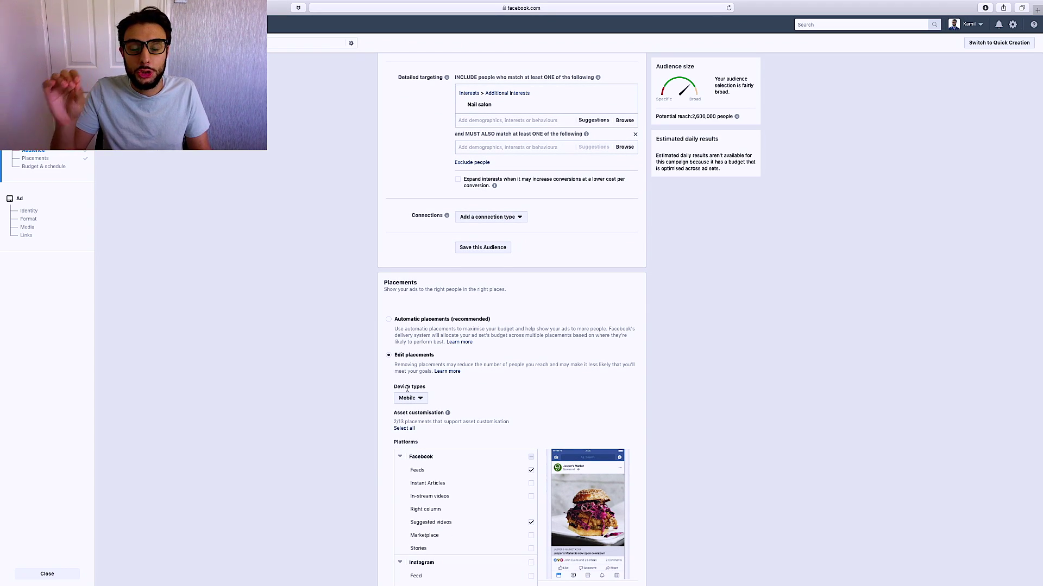
scroll(718, 436, "down", 3)
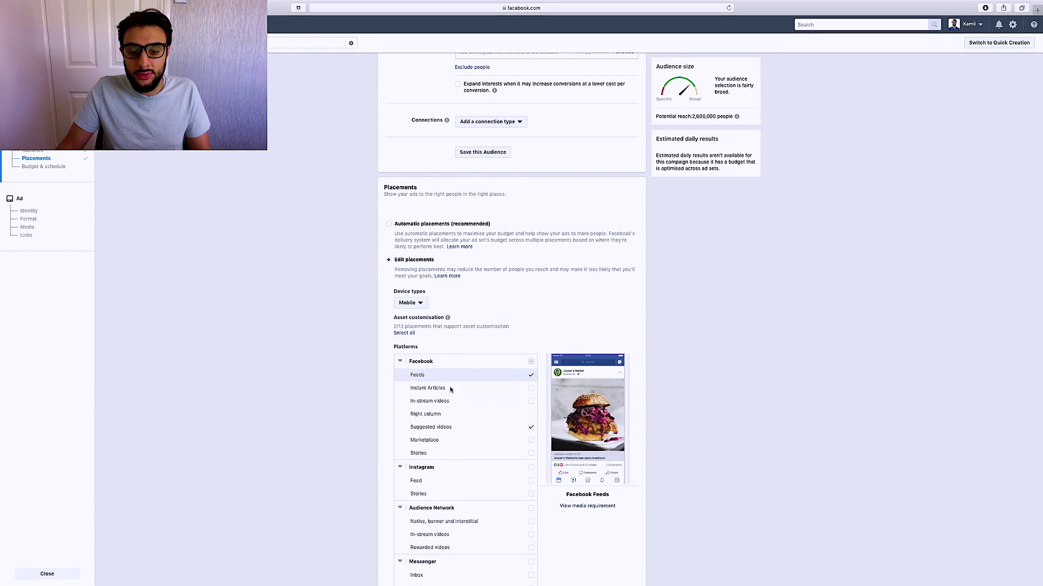
scroll(577, 444, "down", 3)
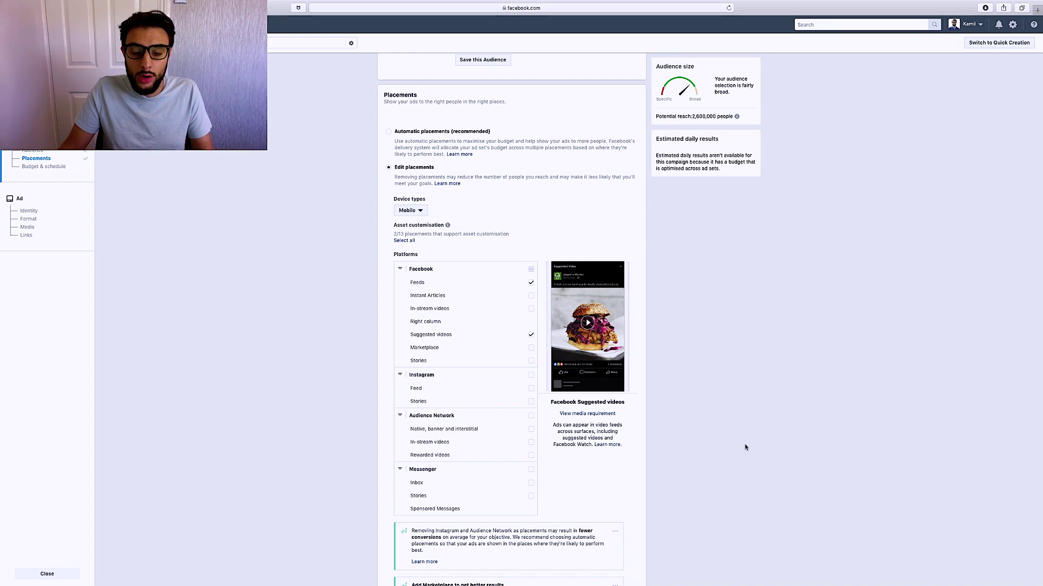
scroll(744, 454, "down", 5)
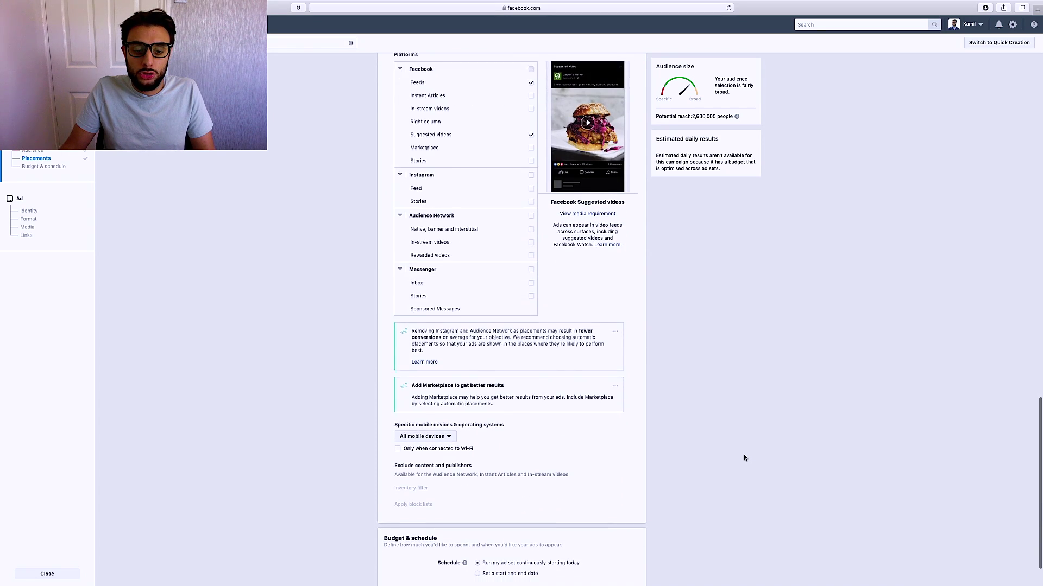
scroll(744, 458, "down", 2)
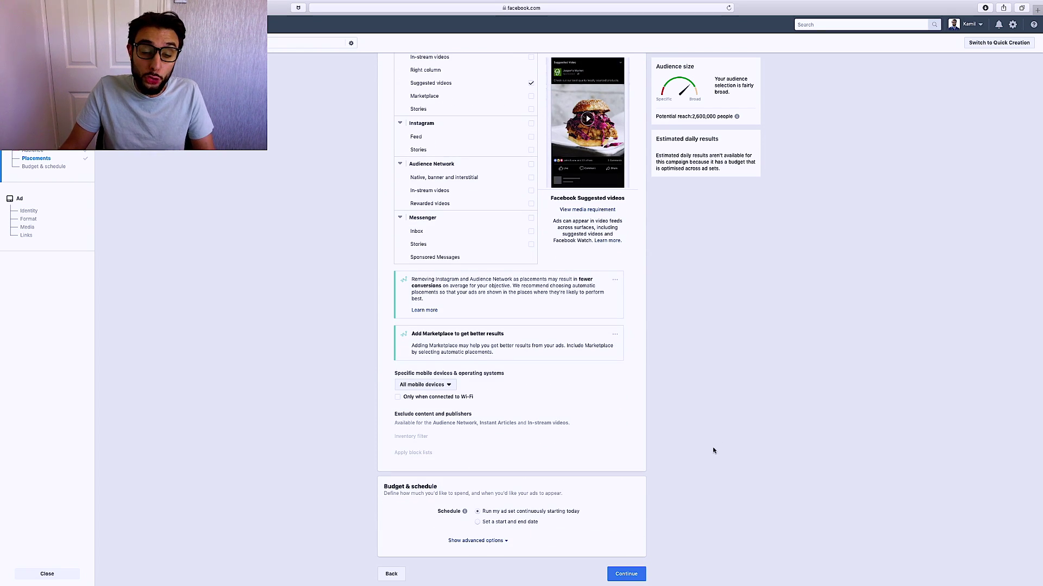
scroll(715, 448, "up", 2)
scroll(716, 448, "down", 2)
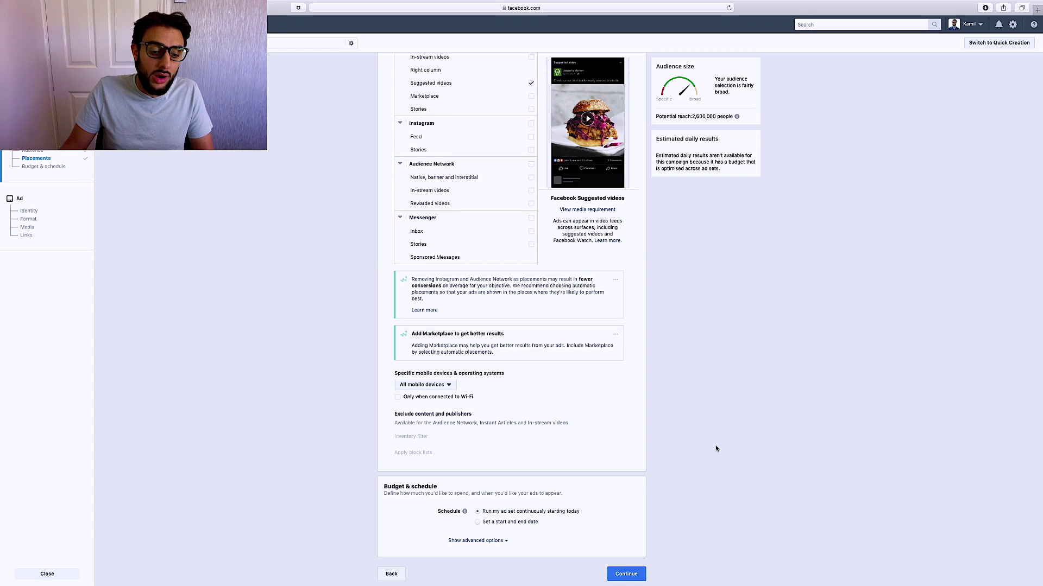
scroll(715, 447, "up", 1)
scroll(714, 449, "up", 2)
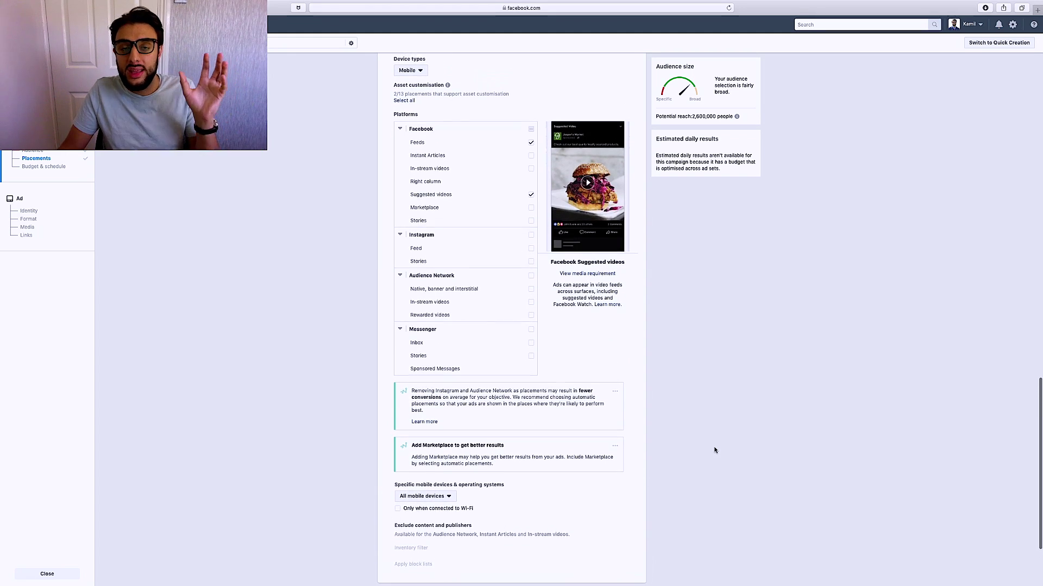
scroll(713, 450, "up", 1)
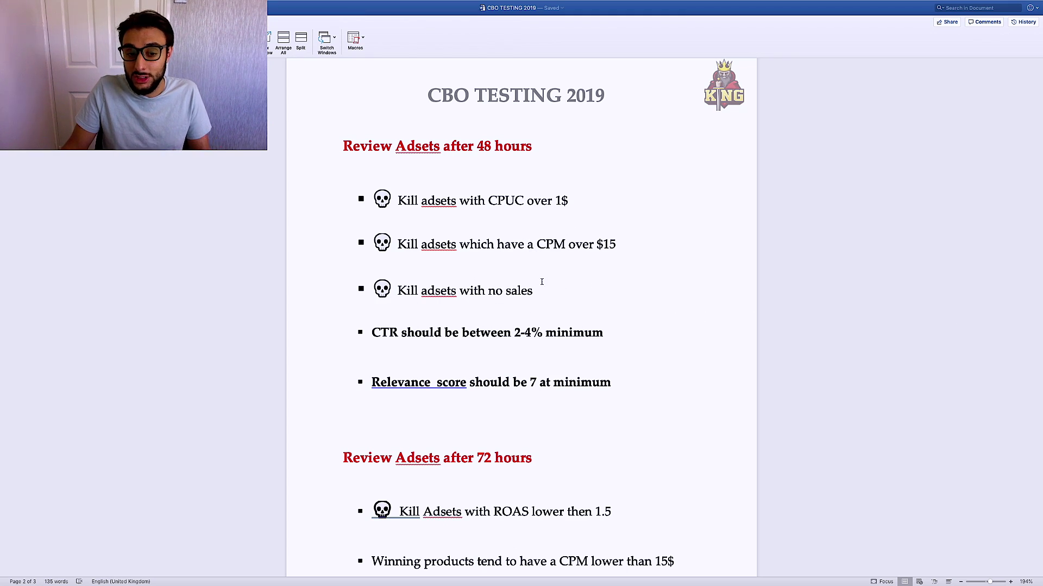
Read the rules for reviewing ad sets after 48 and 72 hours in the CBO TESTING 2019 Word document
scroll(533, 281, "down", 2)
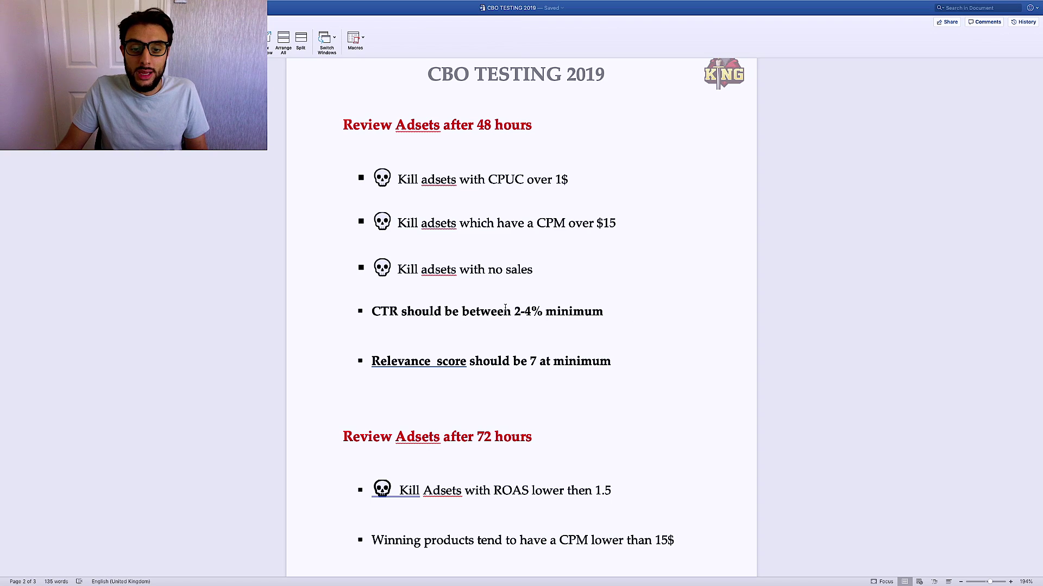
scroll(533, 328, "down", 2)
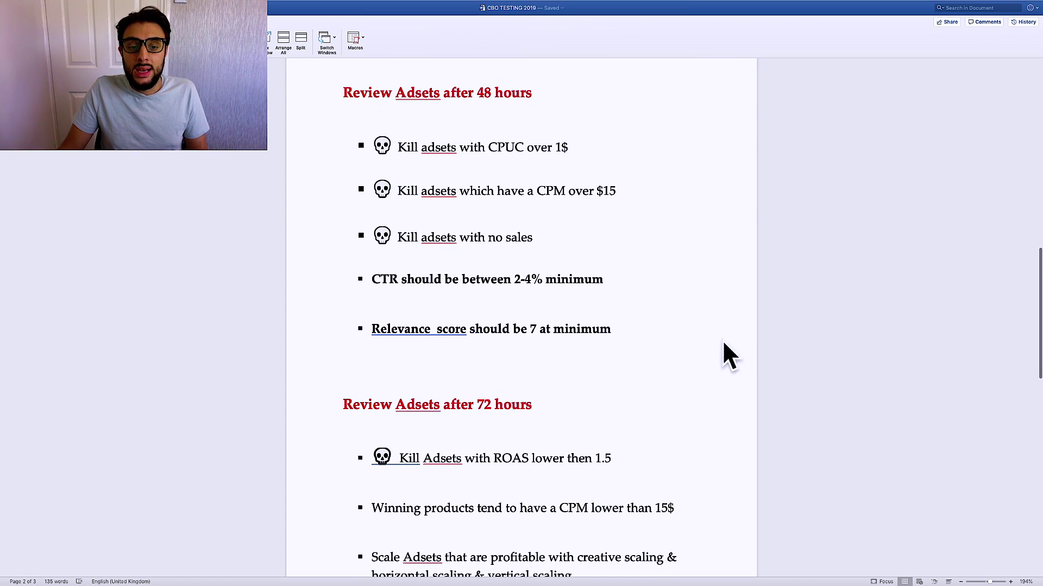